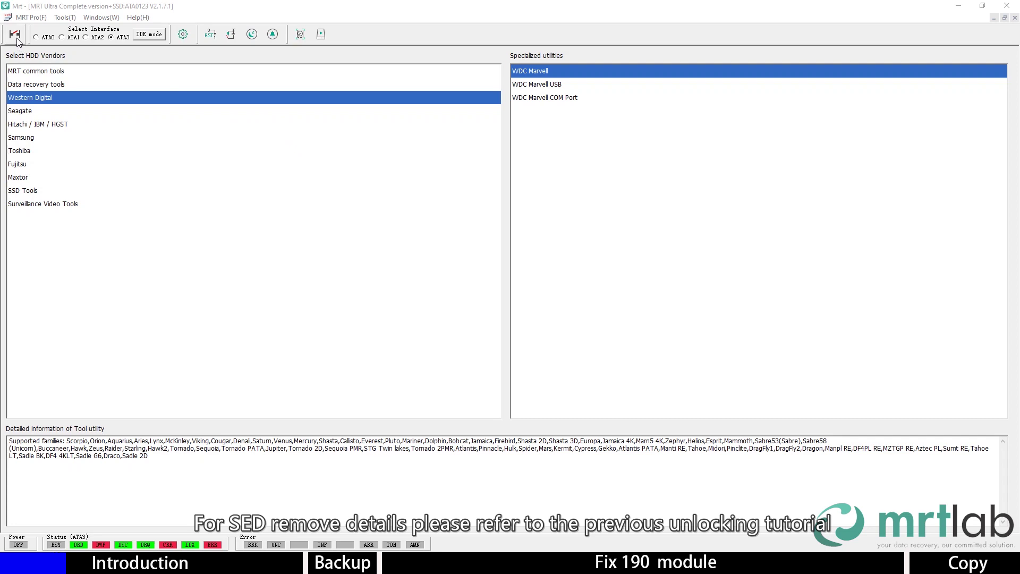
# Power on the connected drive and launch the Western Digital > WDC Marvell utility
pyautogui.click(15, 35)
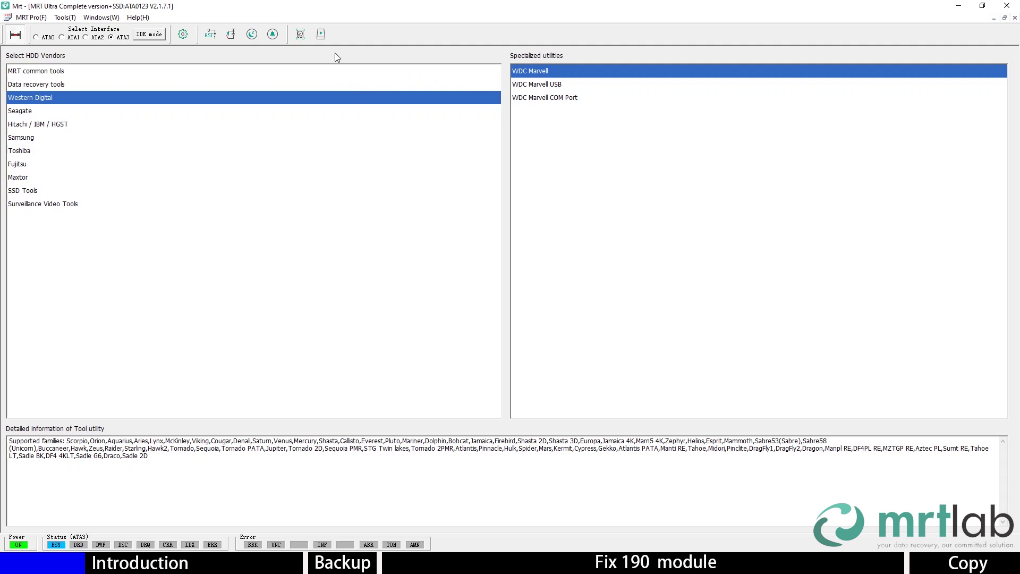
pyautogui.click(324, 40)
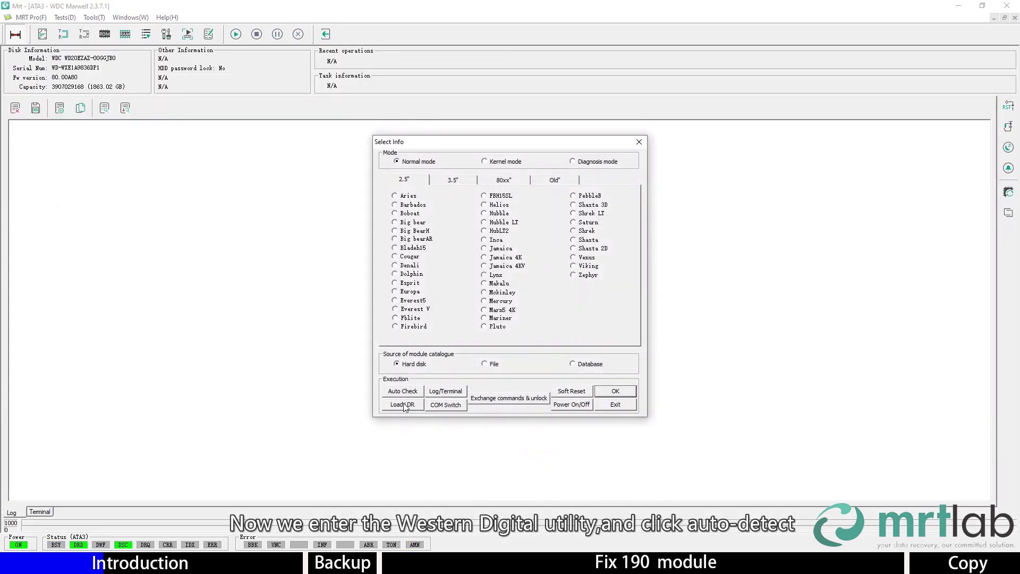
# Auto-detect and accept the Carmel family, then open Tools > User Sector Viewer
pyautogui.click(394, 394)
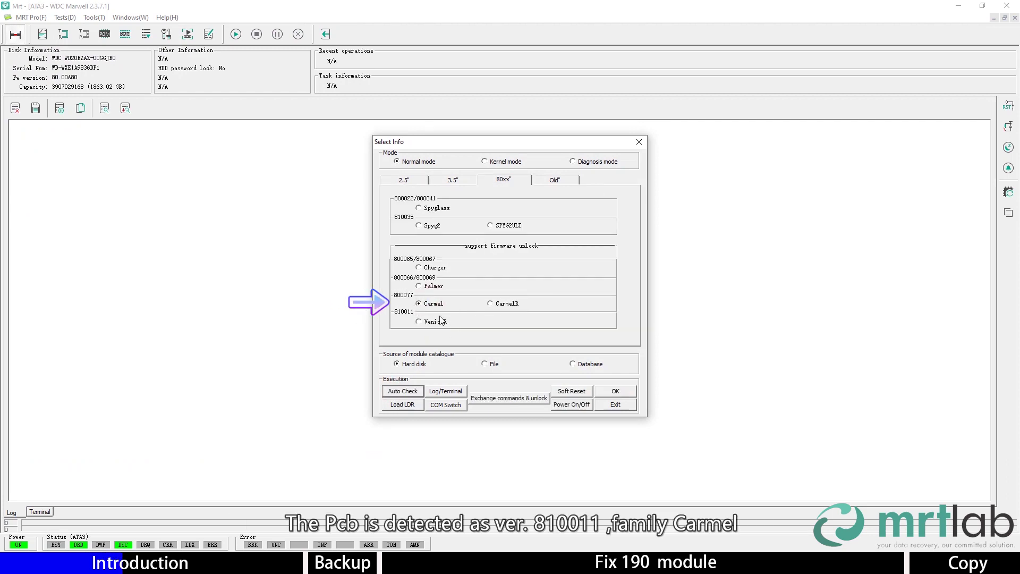
pyautogui.click(617, 392)
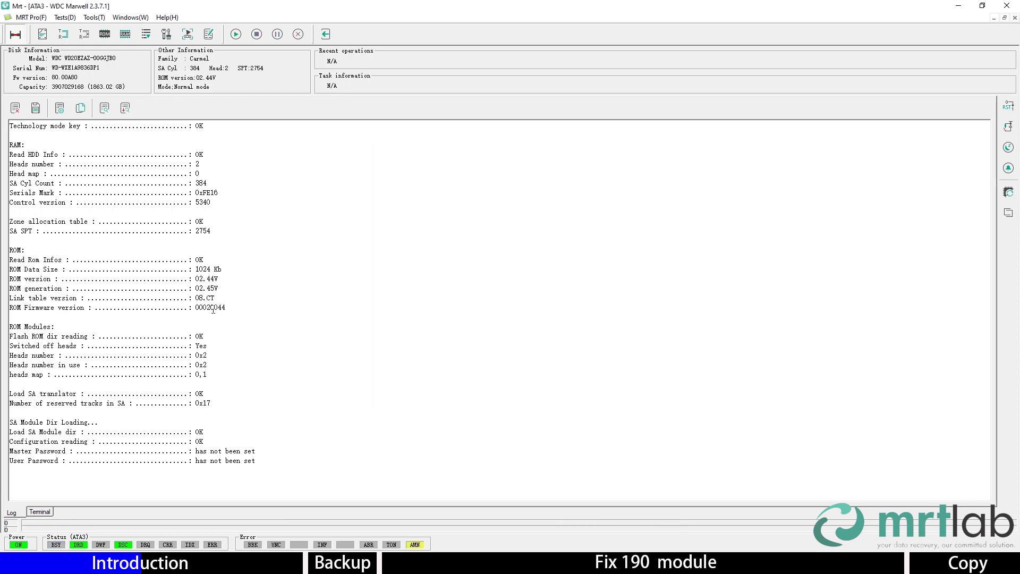
pyautogui.click(91, 18)
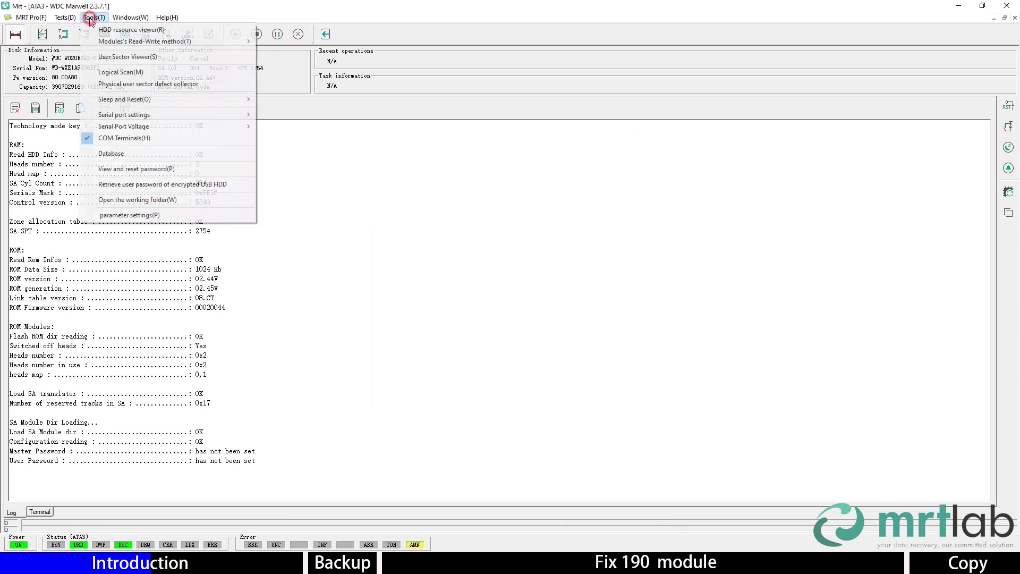
pyautogui.click(109, 58)
# View sector 0, step through the next four sectors, then jump to the last sector; all read as zeros
pyautogui.click(511, 306)
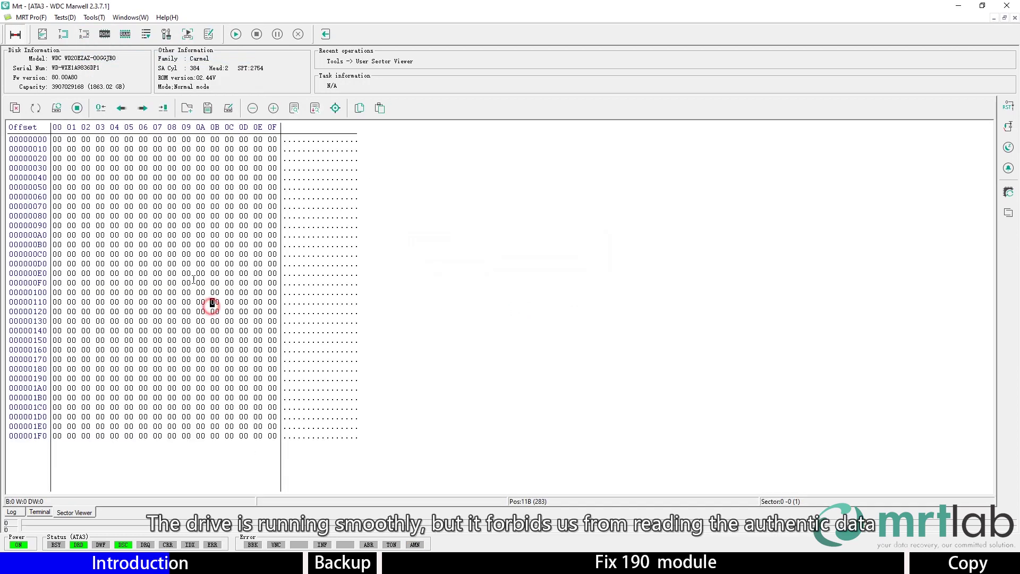
pyautogui.moveTo(212, 301); pyautogui.dragTo(103, 221)
pyautogui.moveTo(306, 378); pyautogui.dragTo(296, 349)
pyautogui.click(142, 108)
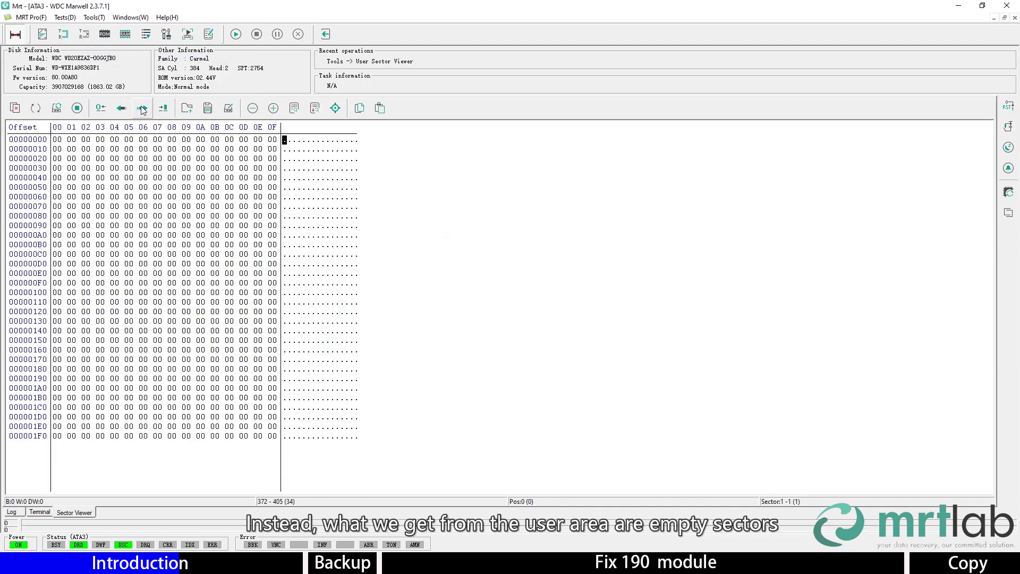
pyautogui.click(142, 108)
pyautogui.click(142, 108)
pyautogui.click(142, 108)
pyautogui.click(163, 108)
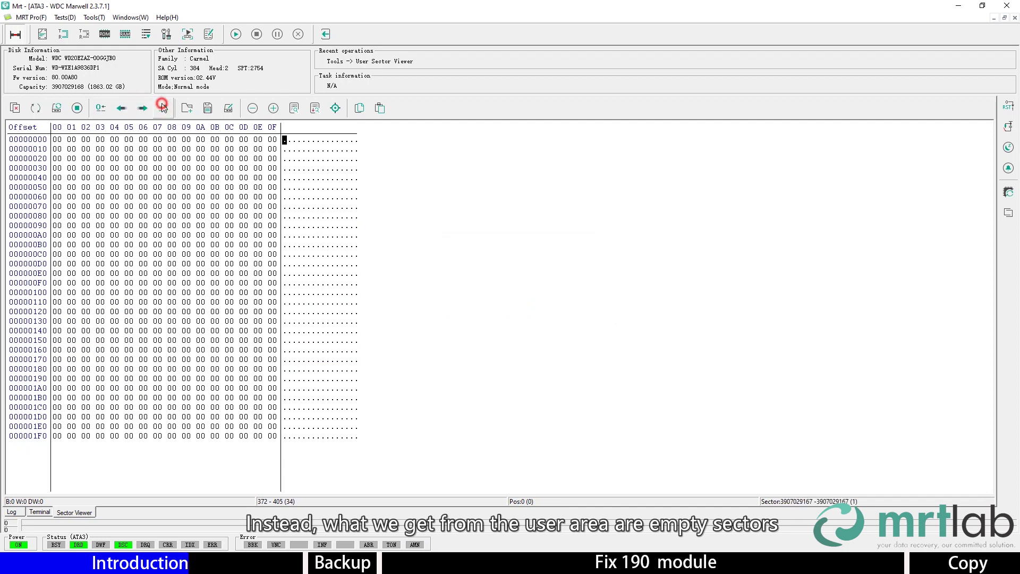
pyautogui.moveTo(186, 168); pyautogui.dragTo(200, 197)
pyautogui.click(53, 110)
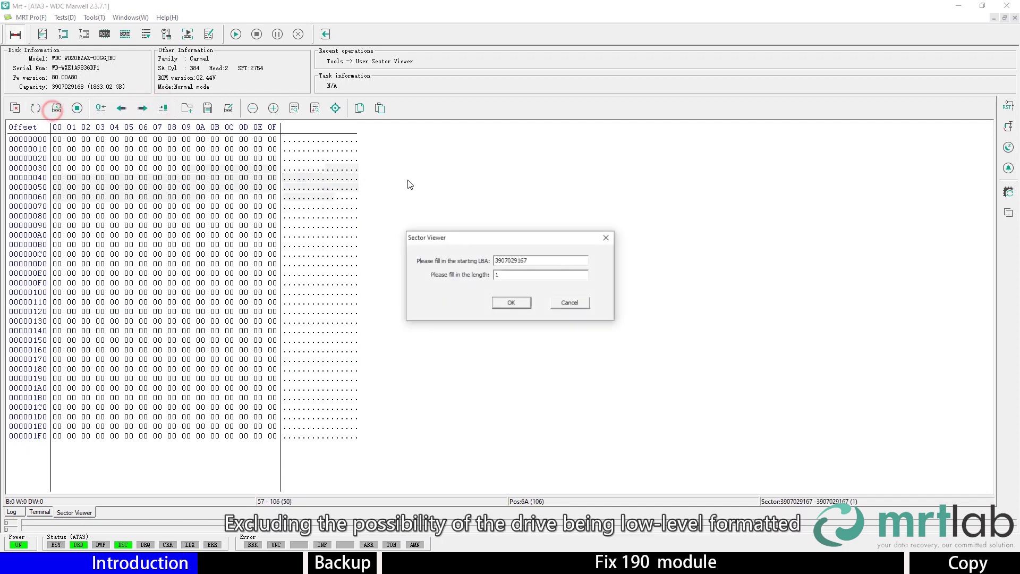
pyautogui.click(500, 264)
pyautogui.press('BackSpace')
pyautogui.write('2')
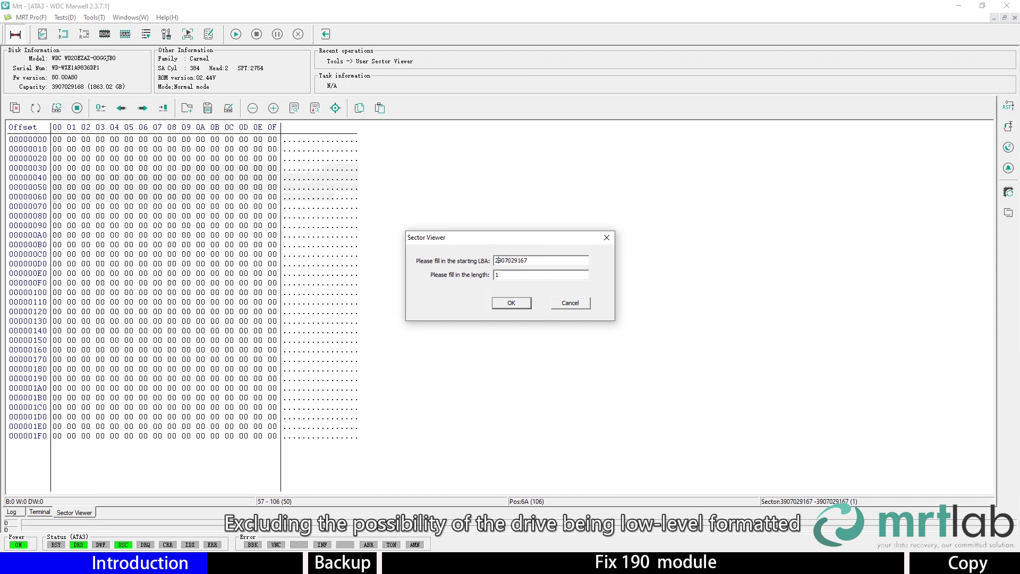
pyautogui.press('Return')
pyautogui.click(122, 108)
pyautogui.click(122, 108)
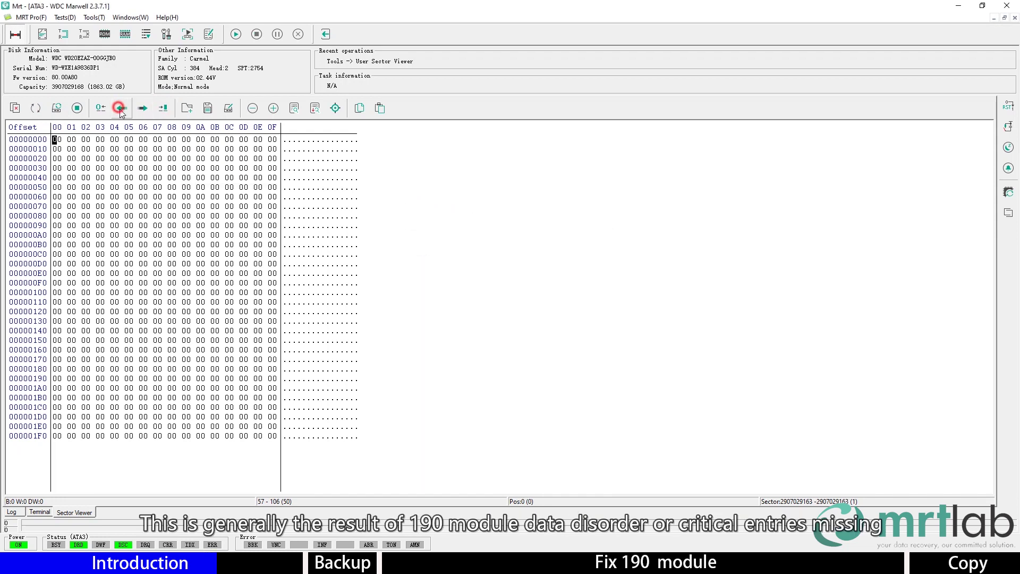
pyautogui.click(122, 107)
pyautogui.click(122, 107)
pyautogui.click(157, 196)
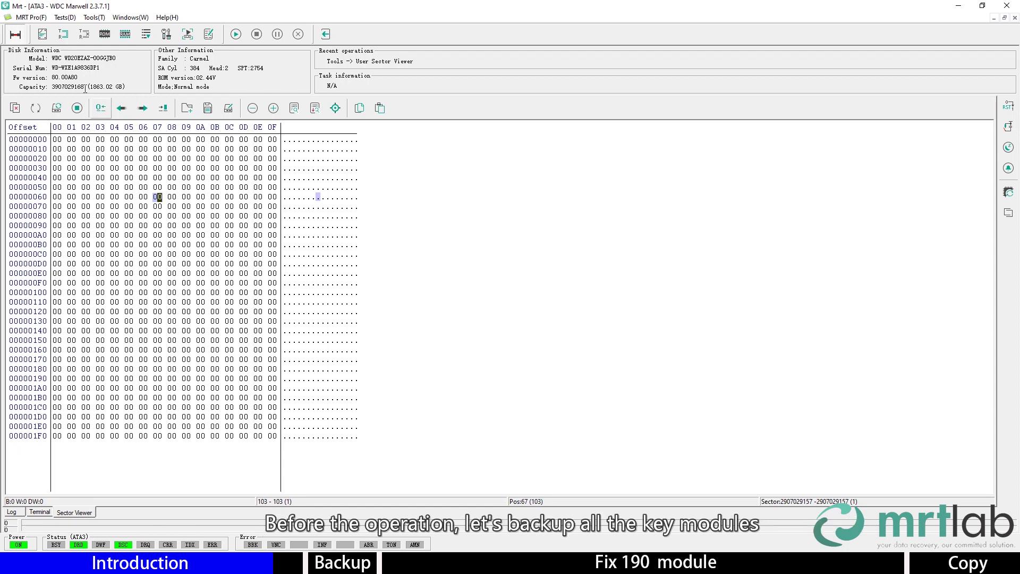
# Back up all drive modules and ROM, excluding tracks, into the existing backup folder
pyautogui.click(144, 39)
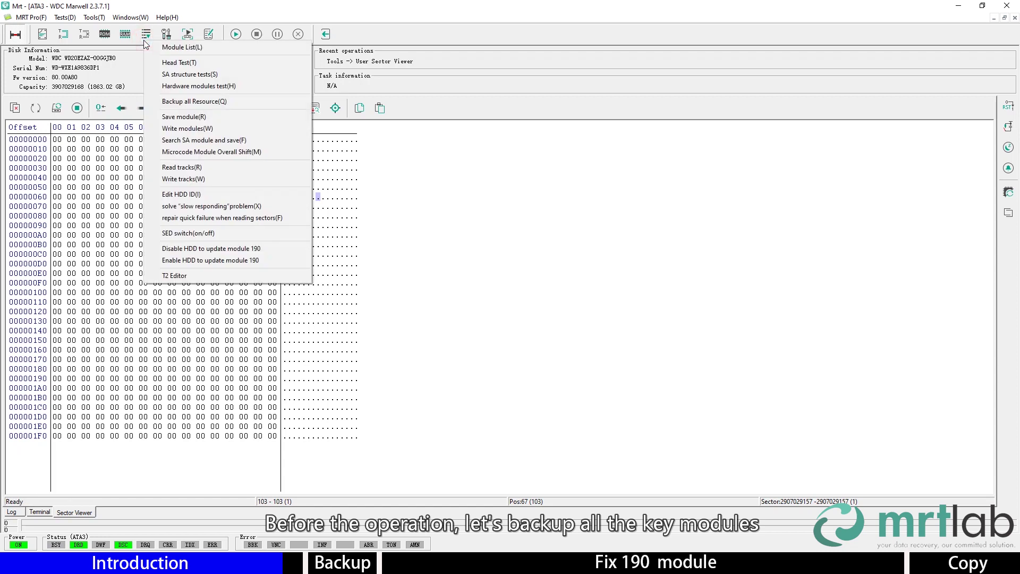
pyautogui.click(202, 102)
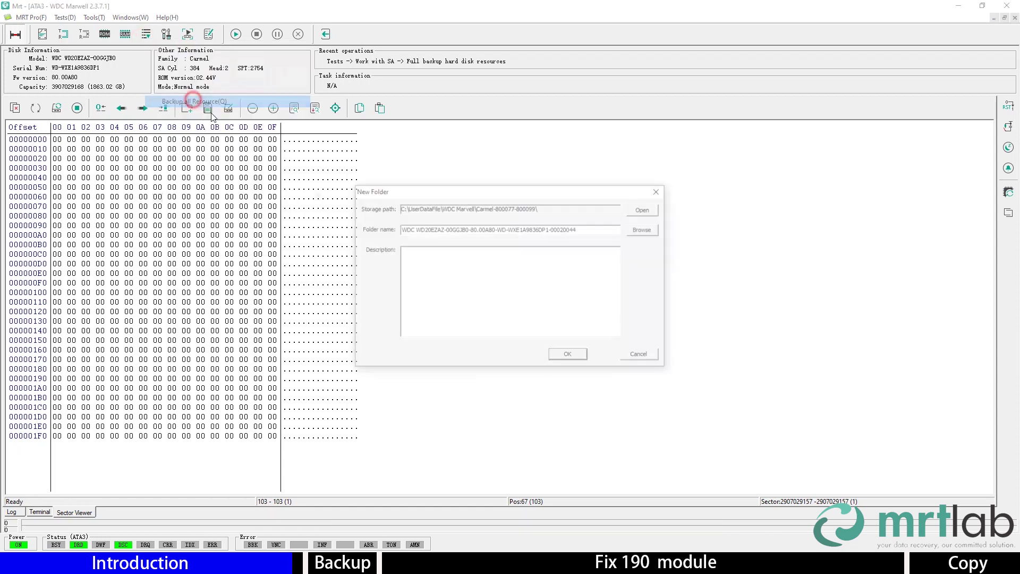
pyautogui.click(570, 356)
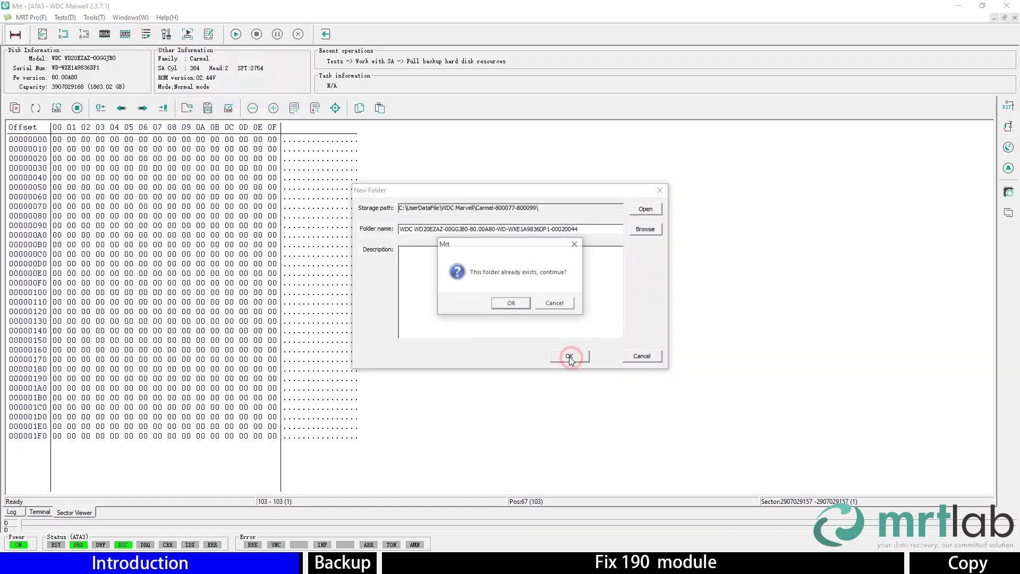
pyautogui.click(515, 302)
pyautogui.click(420, 321)
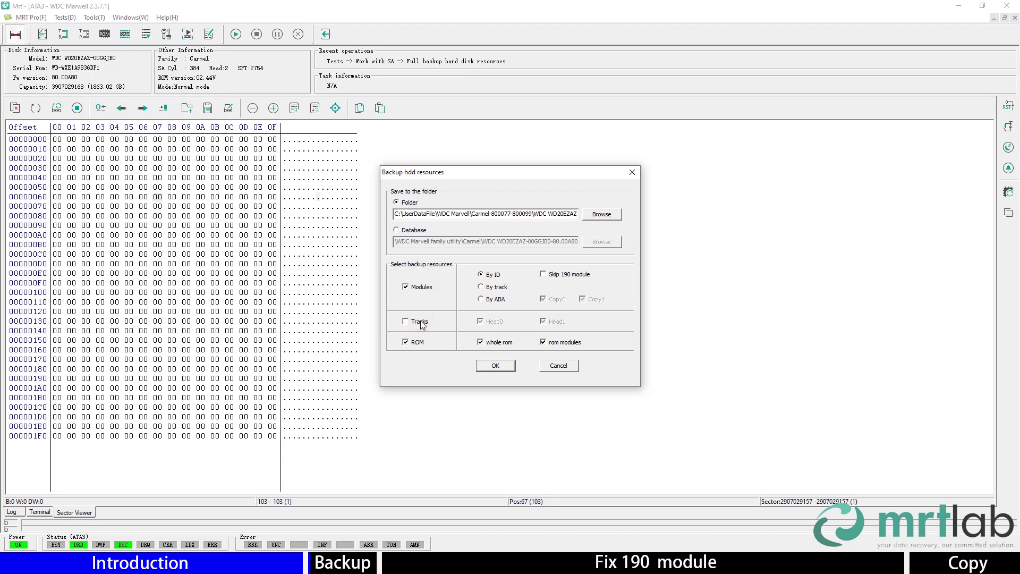
pyautogui.click(495, 366)
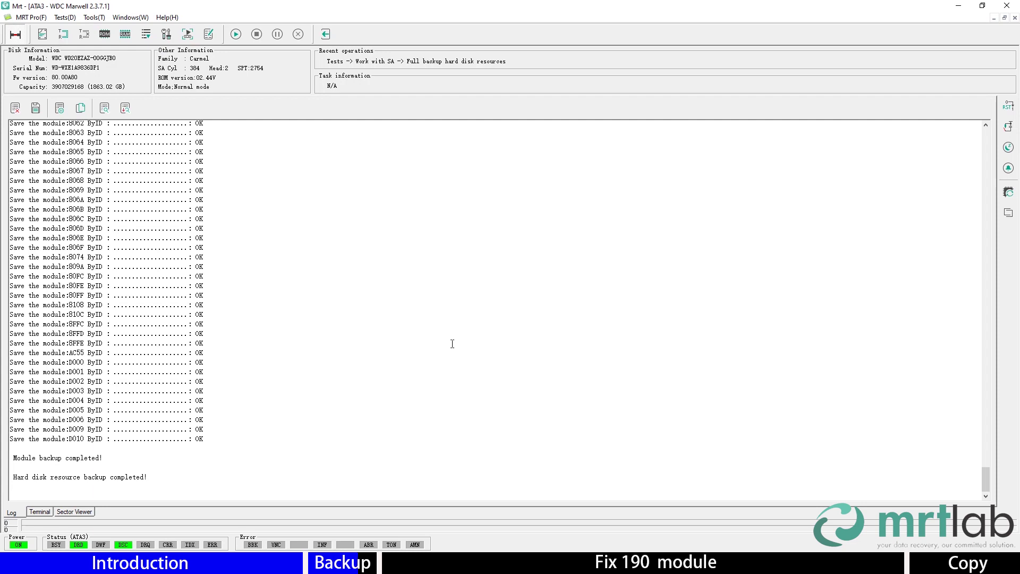
pyautogui.click(147, 43)
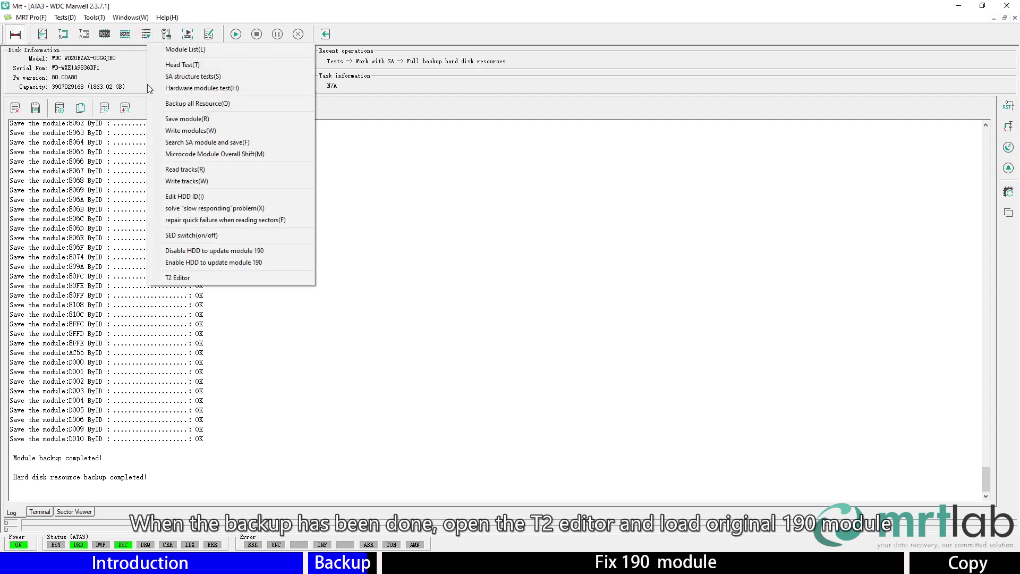
pyautogui.click(181, 277)
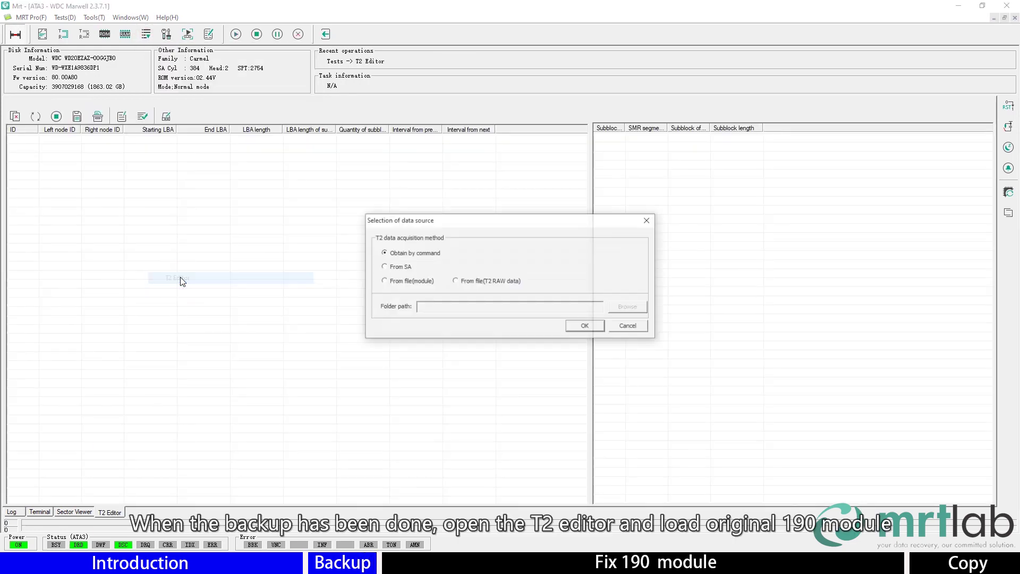
pyautogui.click(385, 283)
pyautogui.click(627, 307)
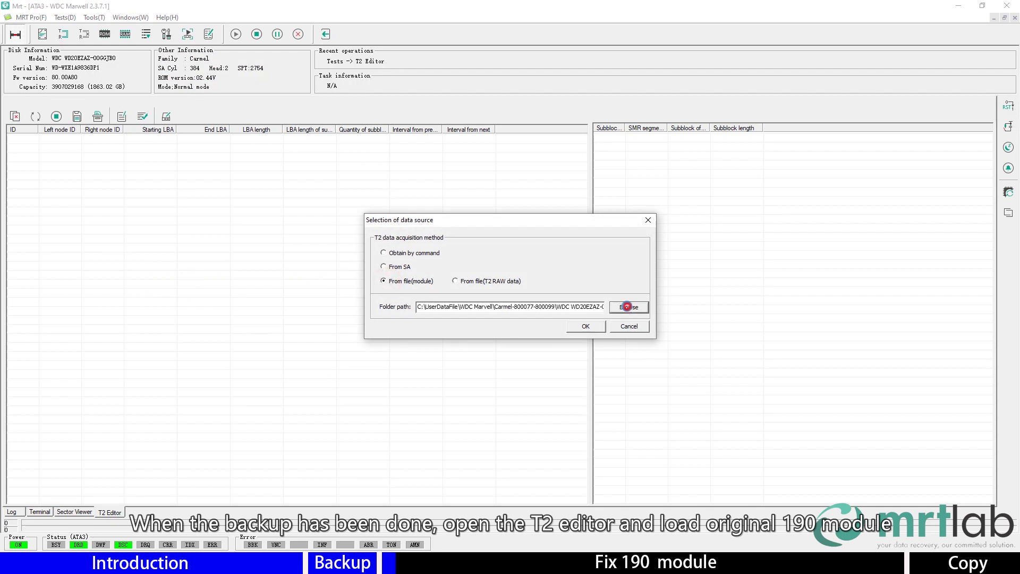
pyautogui.click(499, 321)
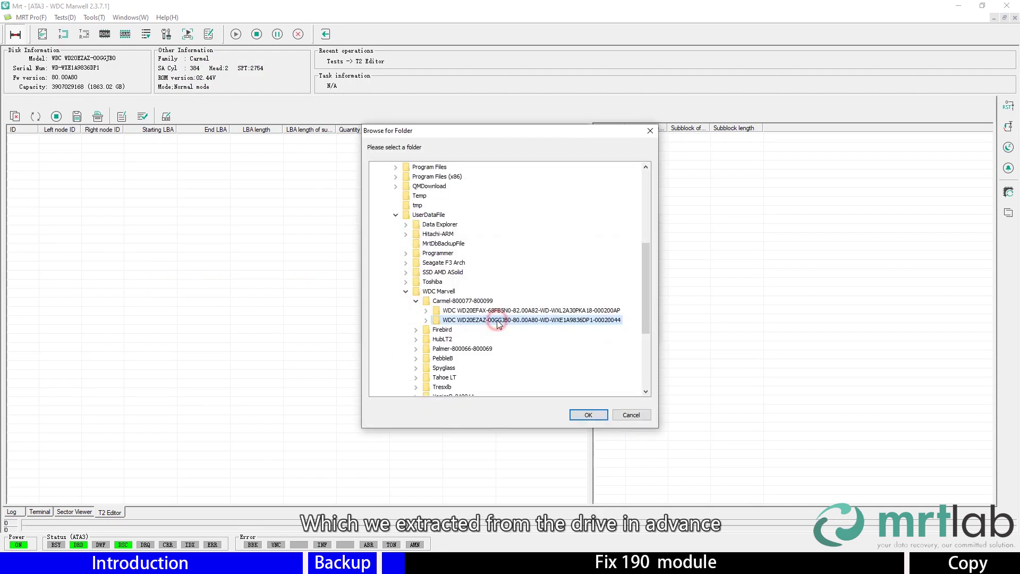
pyautogui.click(587, 415)
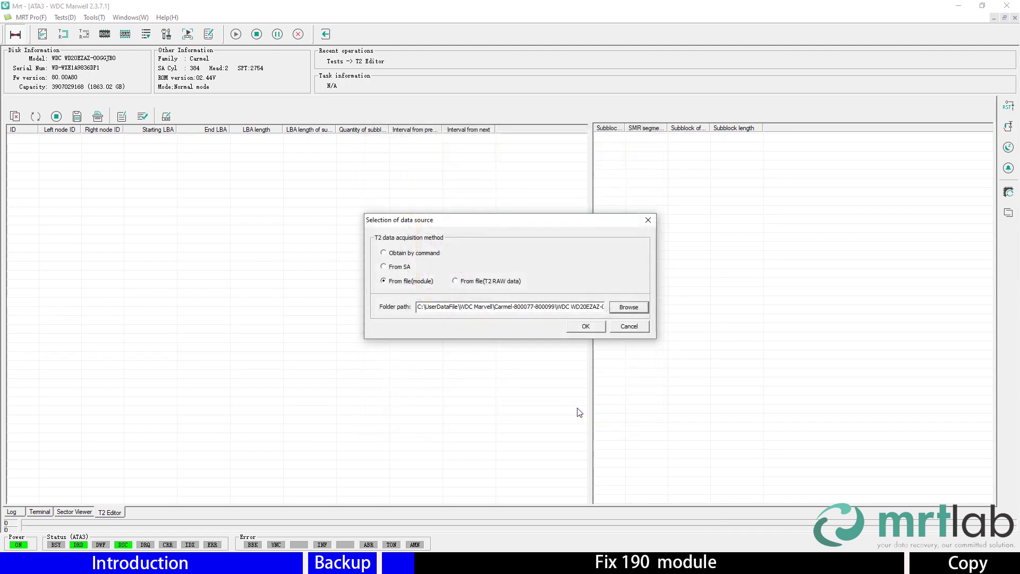
# Load the T2 tables, review several subblock entries, and rebuild the T2 translator table
pyautogui.click(584, 326)
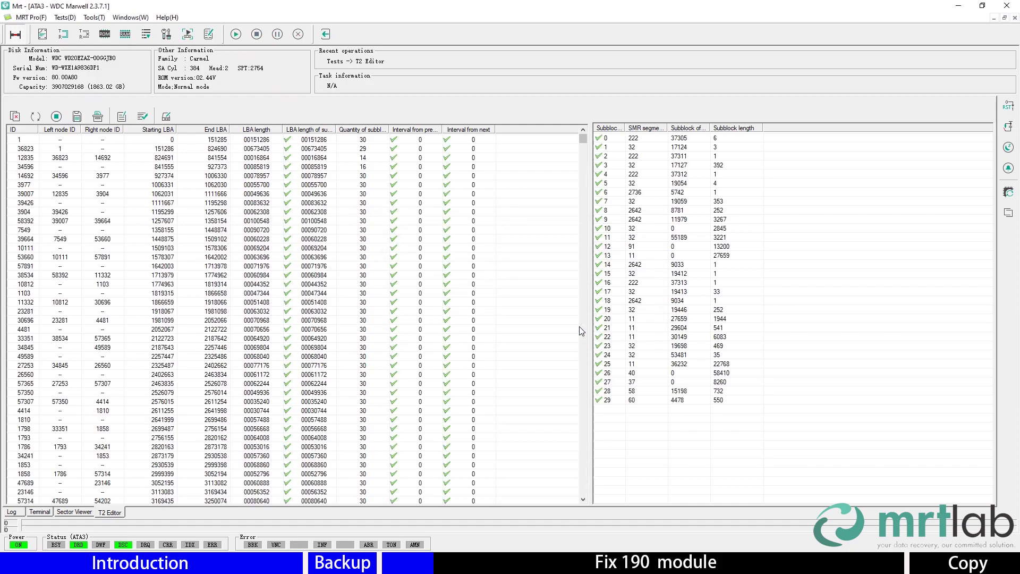
pyautogui.moveTo(584, 138); pyautogui.dragTo(582, 386)
pyautogui.click(680, 301)
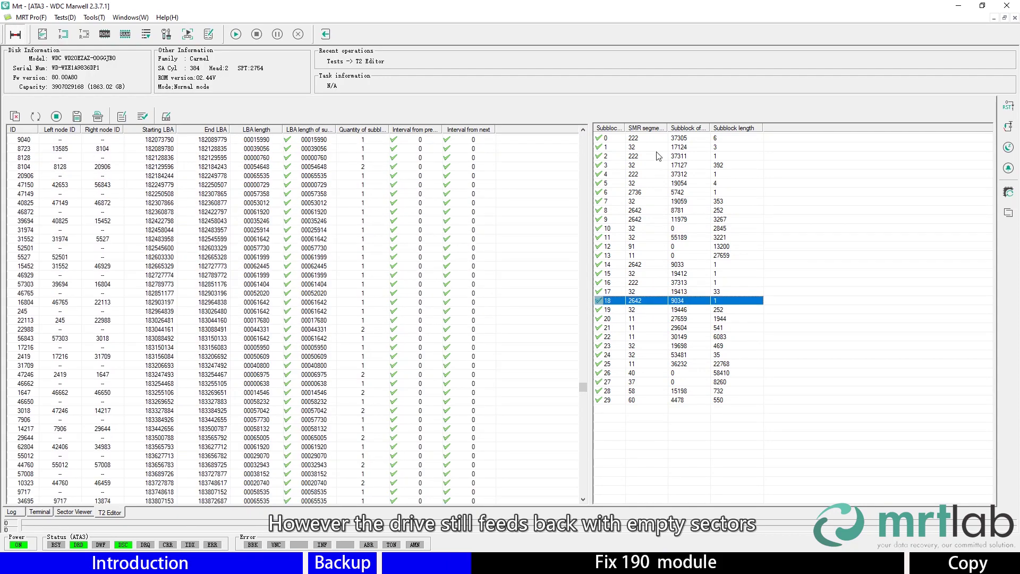
pyautogui.click(646, 148)
pyautogui.click(643, 138)
pyautogui.click(687, 328)
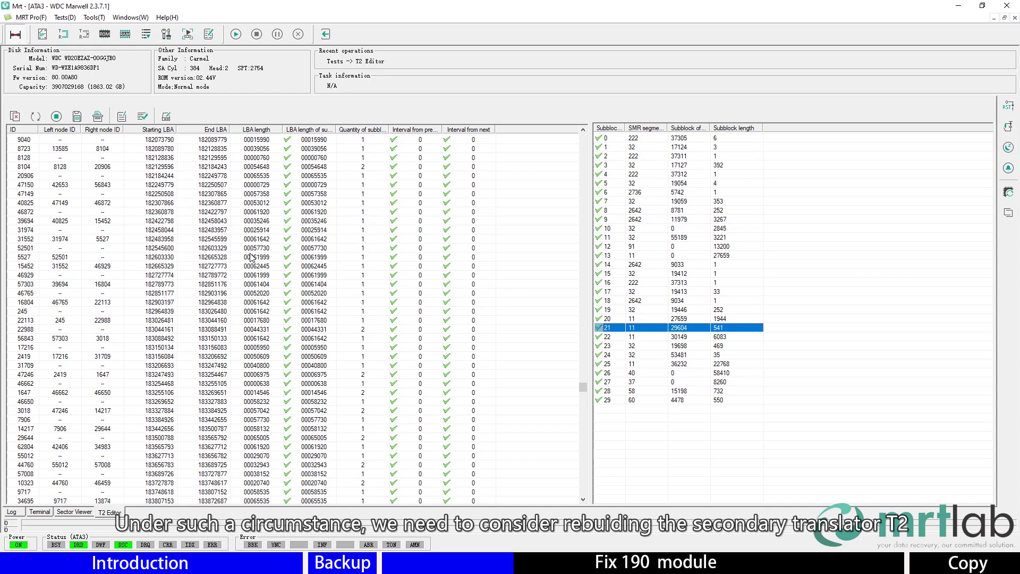
pyautogui.click(140, 118)
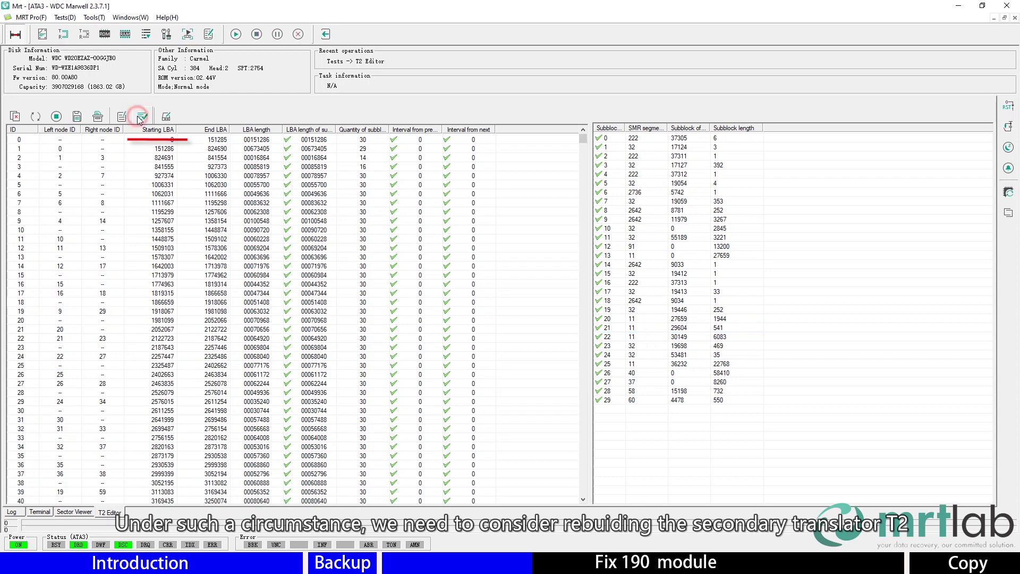
# Upload the rebuilt T2 to drive RAM with 'Disable updating 190' and general translator regeneration enabled
pyautogui.click(166, 117)
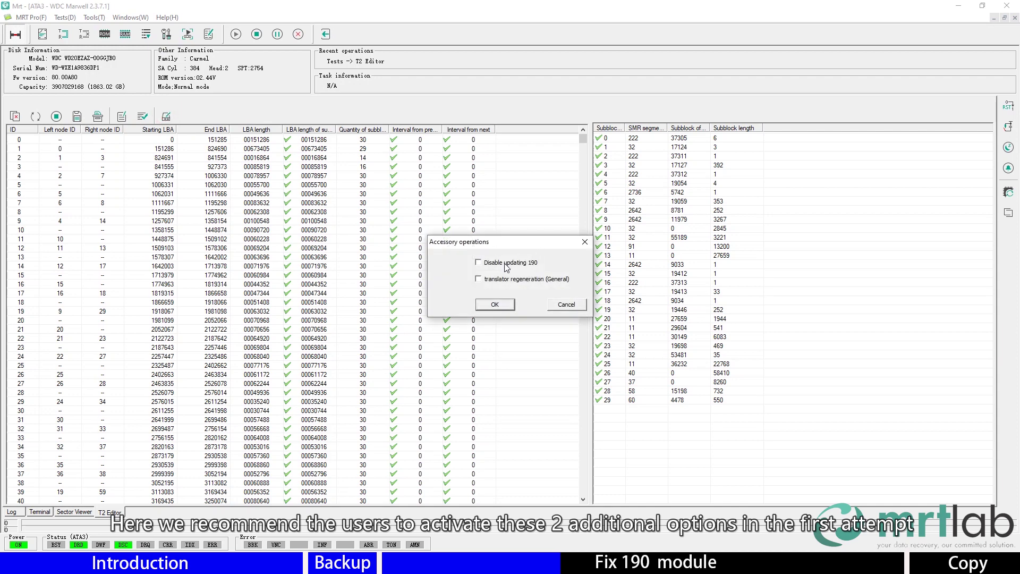
pyautogui.click(503, 263)
pyautogui.click(492, 281)
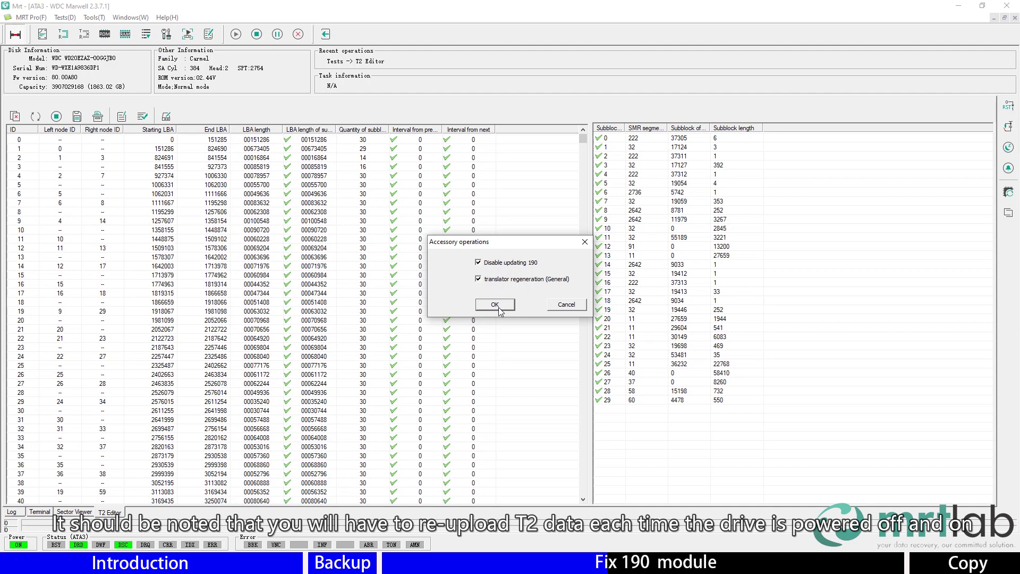
pyautogui.click(495, 306)
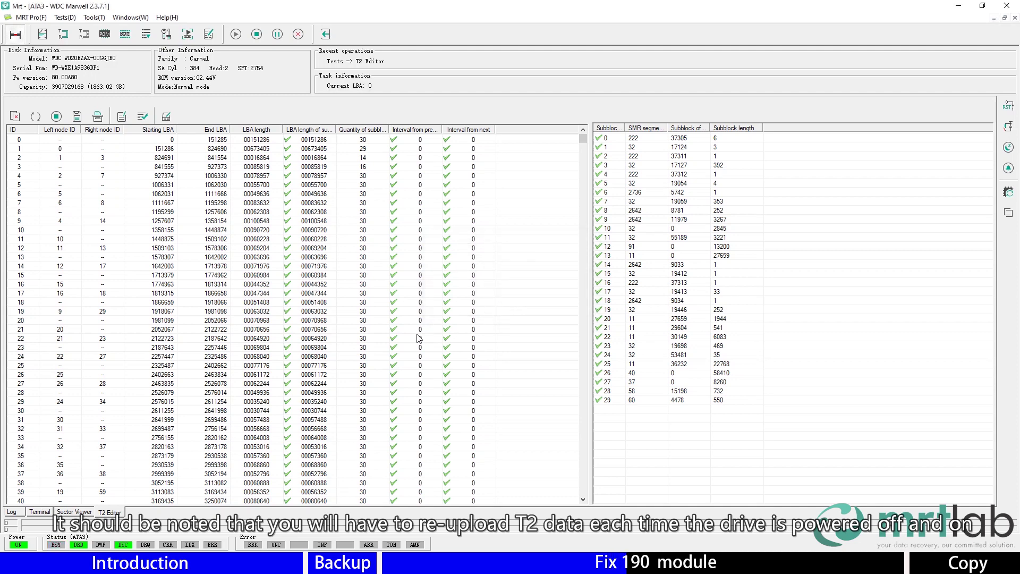
pyautogui.click(11, 512)
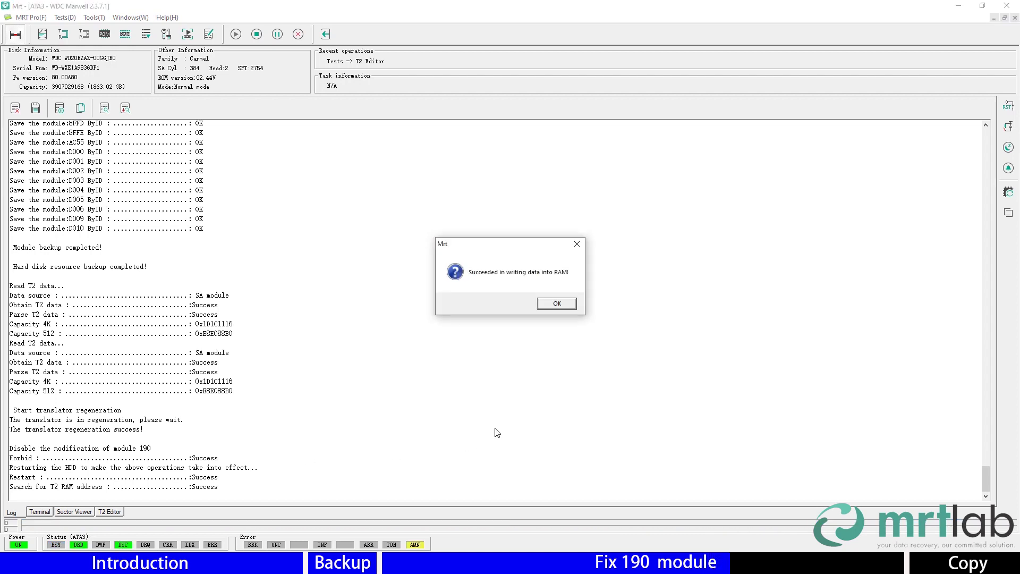
# Dismiss the 'Succeeded in writing data into RAM!' message
pyautogui.click(556, 305)
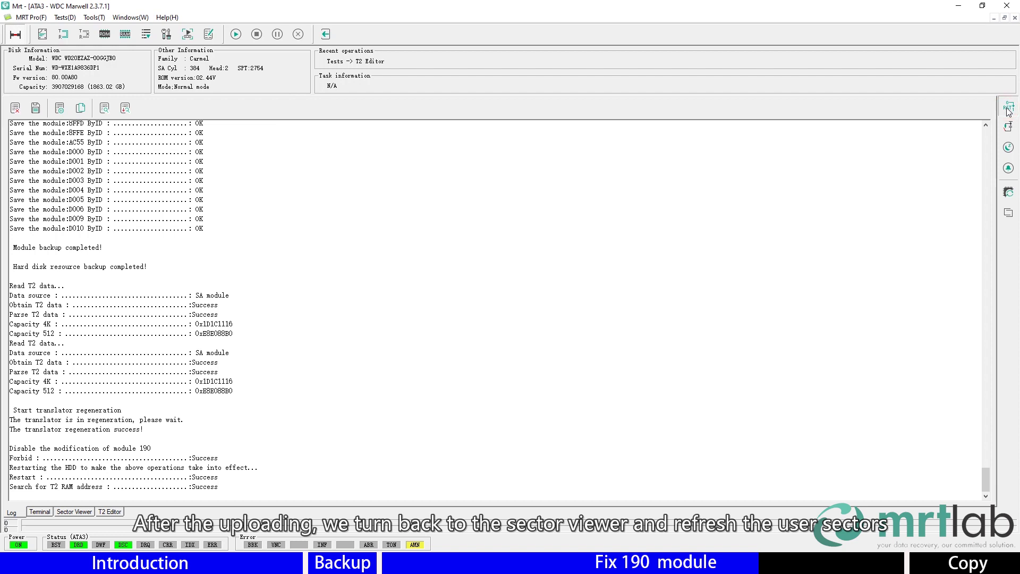
pyautogui.click(75, 512)
pyautogui.click(163, 449)
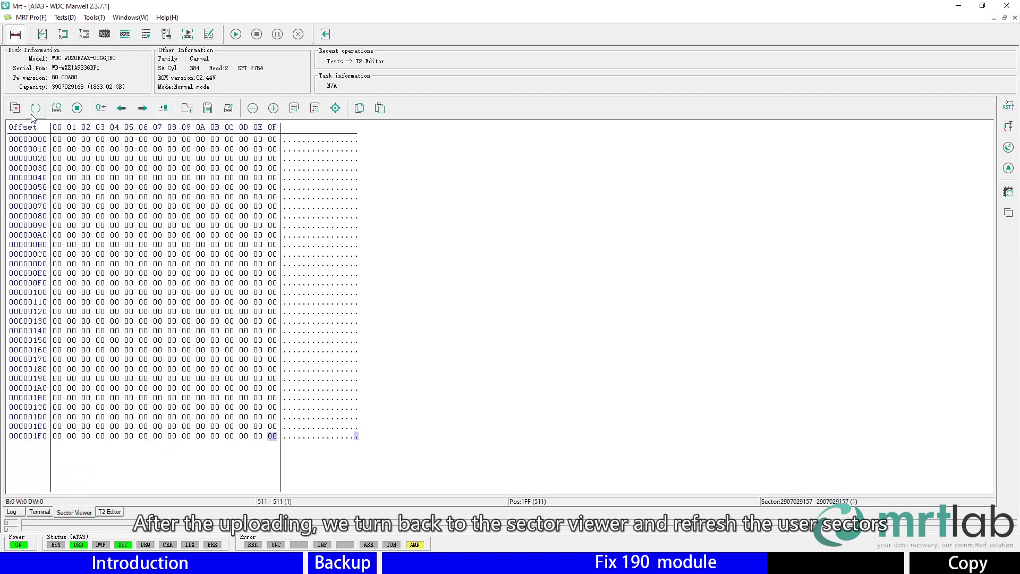
pyautogui.click(101, 107)
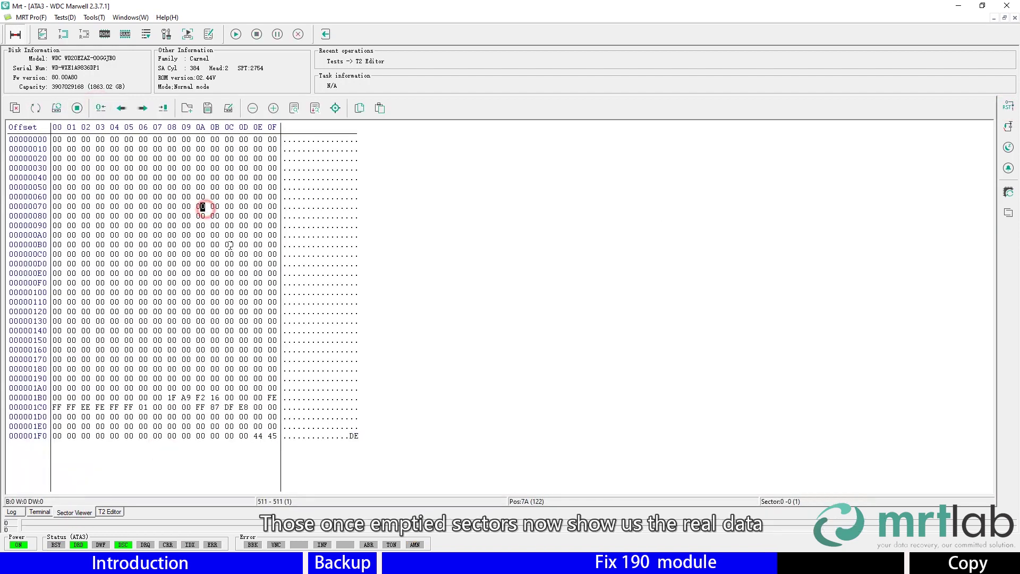
pyautogui.moveTo(200, 225); pyautogui.dragTo(310, 419)
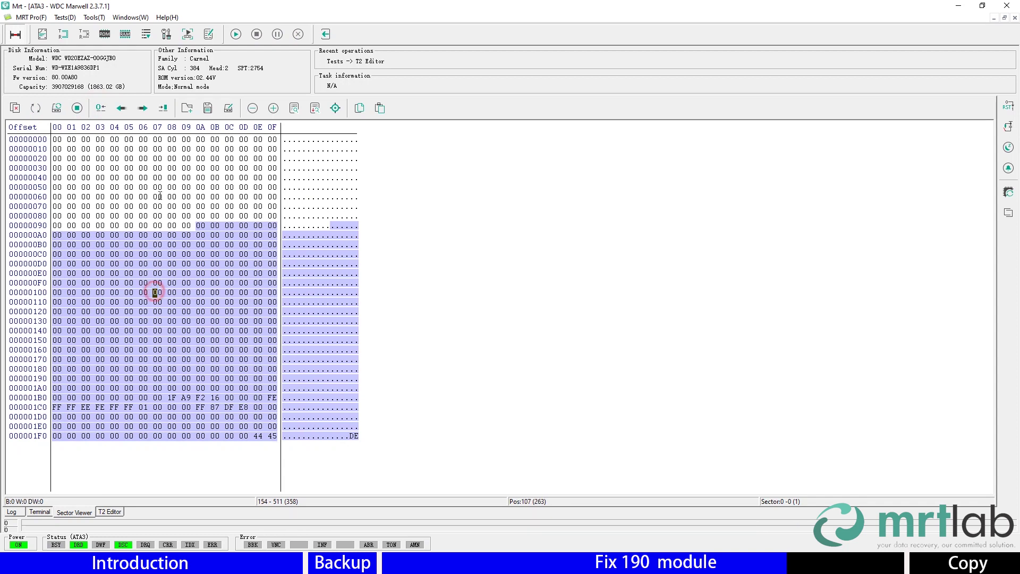
pyautogui.click(153, 292)
pyautogui.click(143, 108)
pyautogui.click(143, 107)
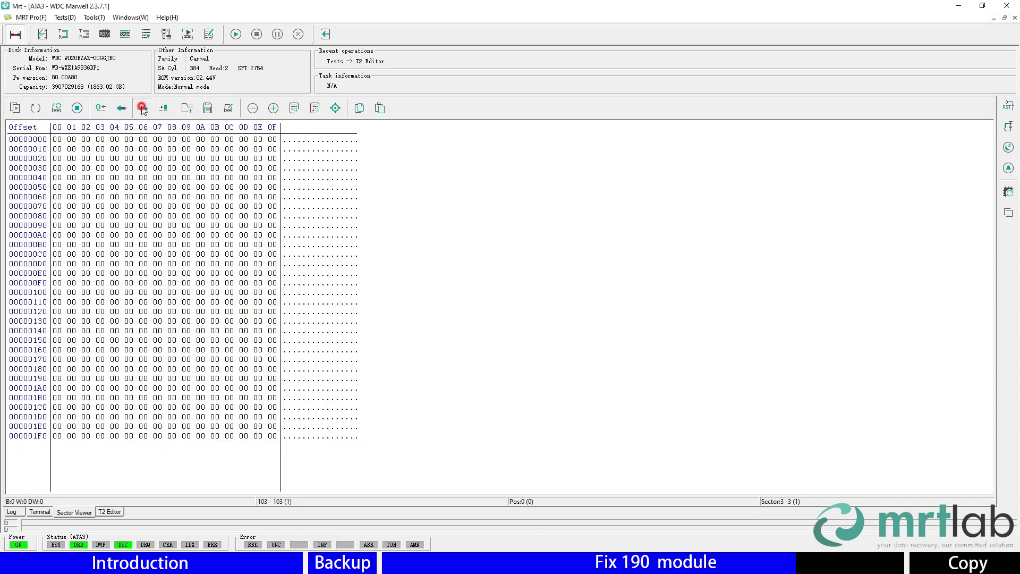
pyautogui.click(163, 108)
pyautogui.moveTo(100, 149); pyautogui.dragTo(357, 255)
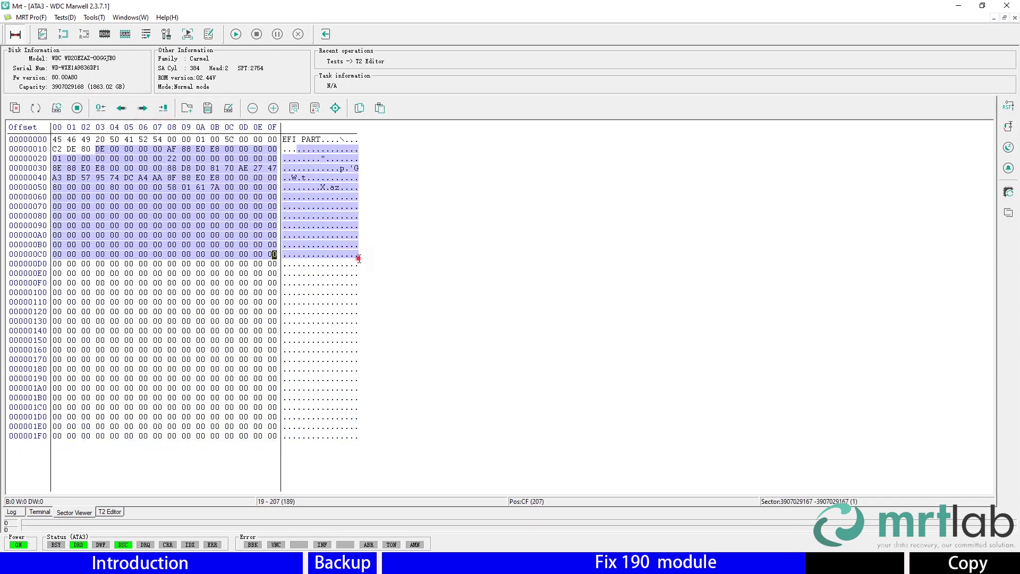
pyautogui.click(60, 112)
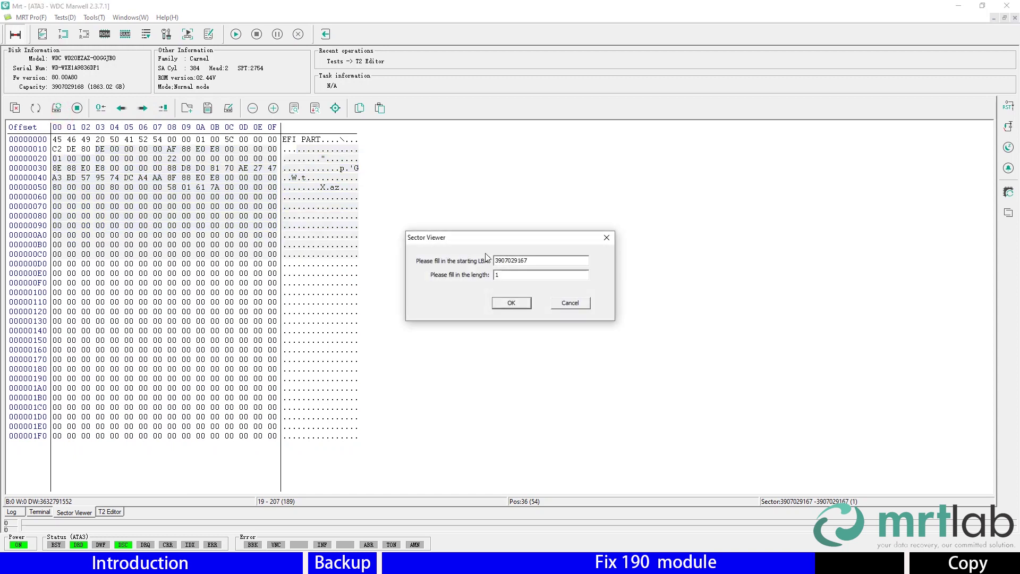
pyautogui.click(498, 261)
pyautogui.press('BackSpace')
pyautogui.write('2')
pyautogui.press('Return')
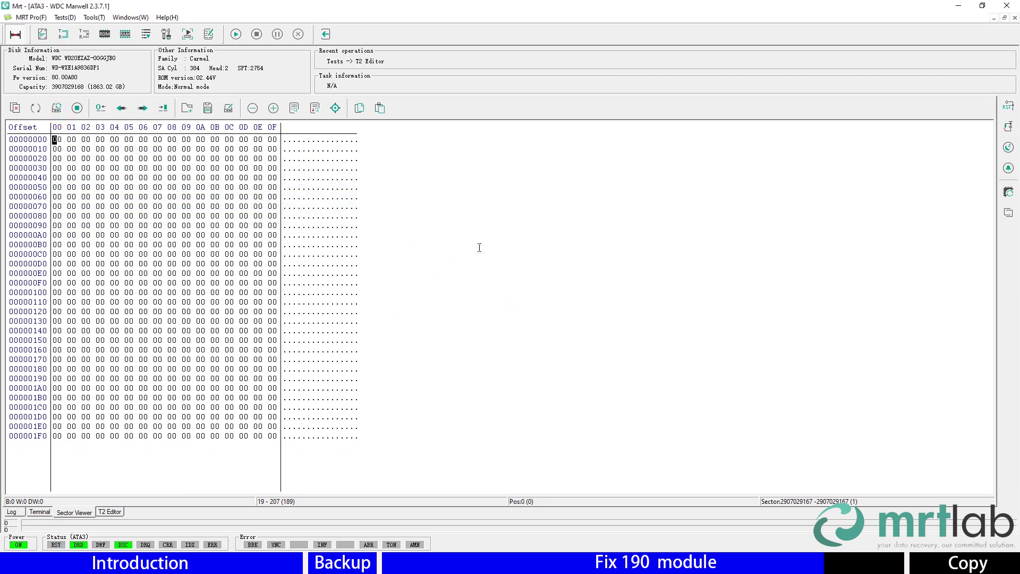
pyautogui.click(56, 108)
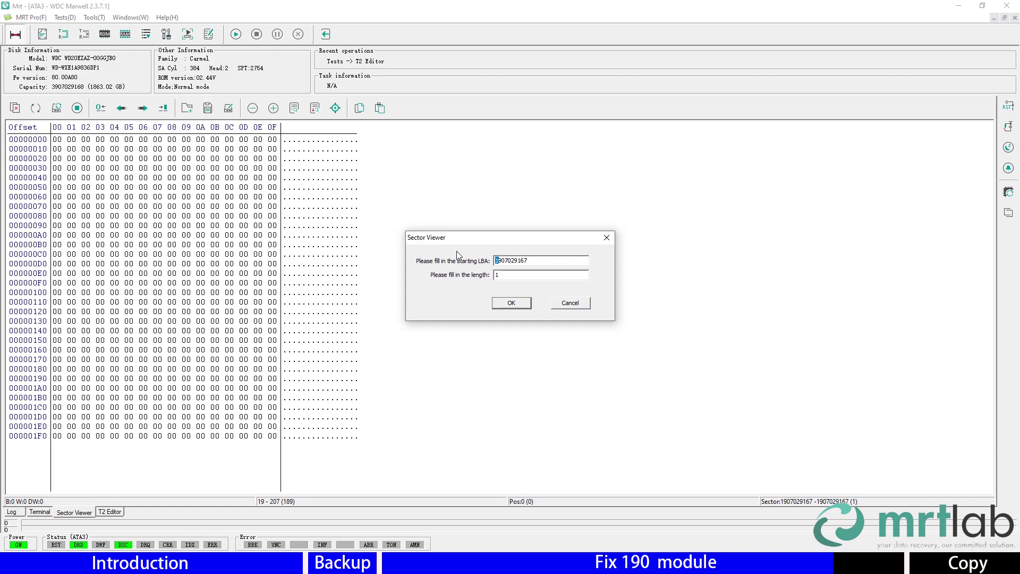
pyautogui.press('BackSpace')
pyautogui.press('Return')
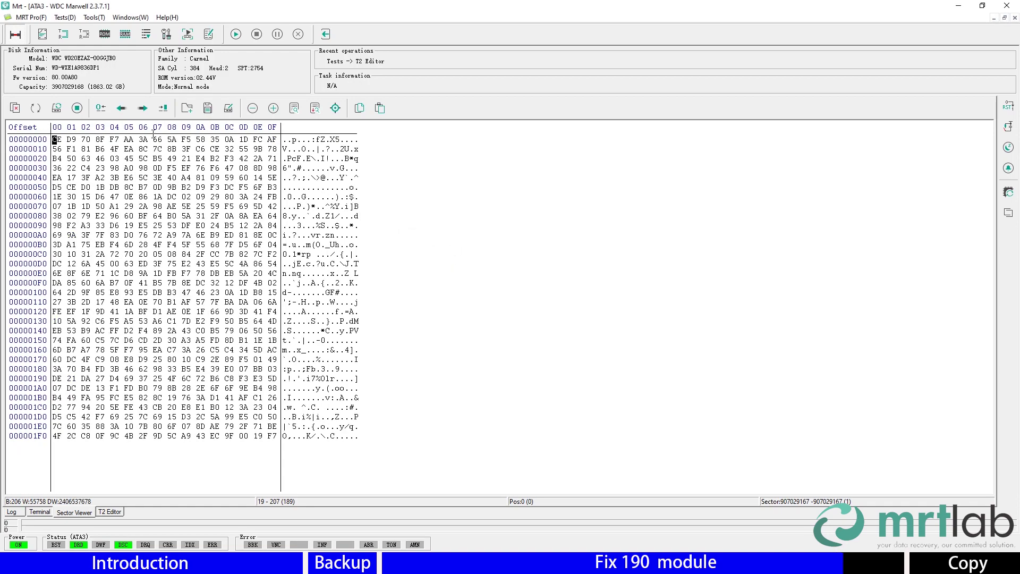
# Browse eight sectors forward and five back around sector 907029170, showing non-zero data
pyautogui.click(143, 108)
pyautogui.click(142, 108)
pyautogui.click(142, 107)
pyautogui.click(143, 108)
pyautogui.click(143, 108)
pyautogui.click(142, 107)
pyautogui.click(143, 108)
pyautogui.click(143, 108)
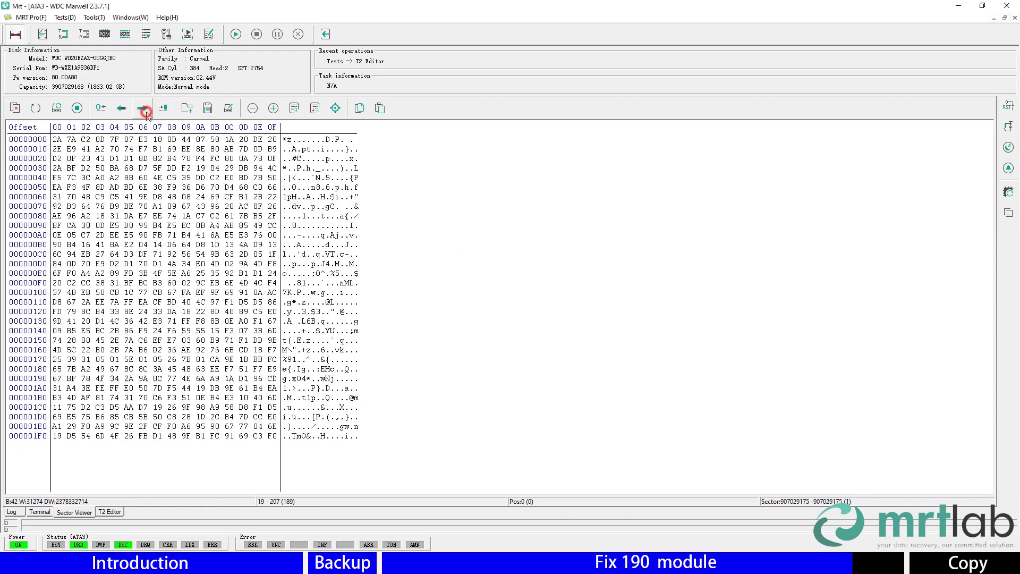
pyautogui.click(142, 108)
pyautogui.click(142, 108)
pyautogui.click(143, 108)
pyautogui.click(143, 108)
pyautogui.click(143, 108)
pyautogui.click(143, 108)
pyautogui.click(142, 108)
pyautogui.click(143, 107)
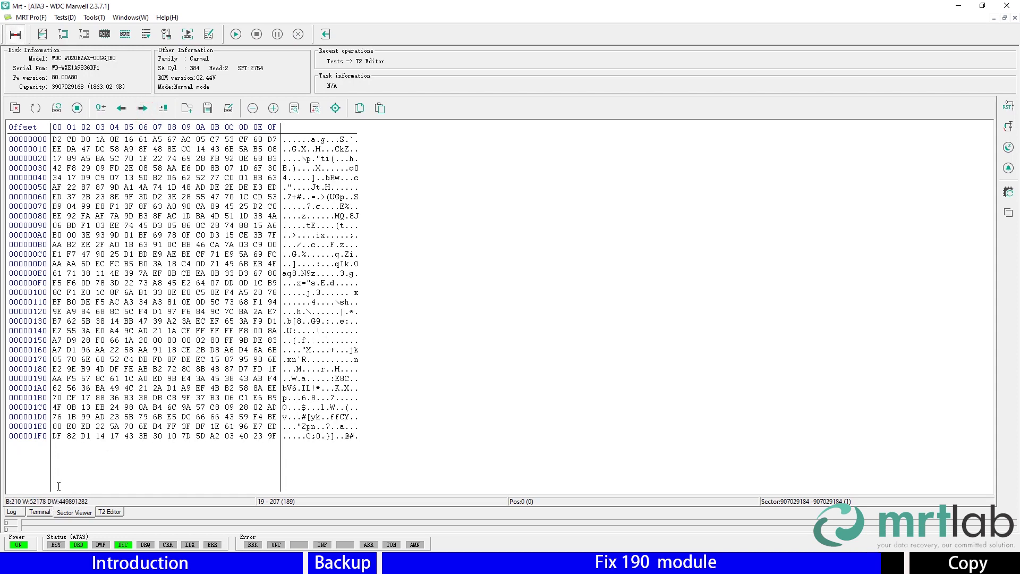
pyautogui.click(122, 117)
pyautogui.click(122, 117)
pyautogui.click(121, 116)
pyautogui.click(121, 116)
pyautogui.click(121, 116)
pyautogui.click(121, 116)
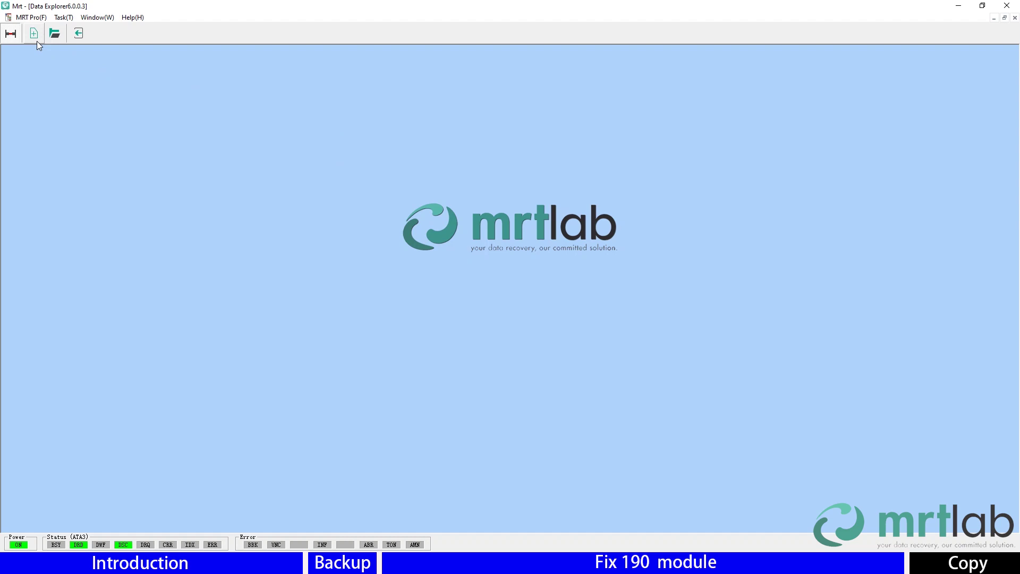
# Create a new file-explorer task on MRT ATA3 with default options and parse the drive
pyautogui.click(36, 40)
pyautogui.click(604, 377)
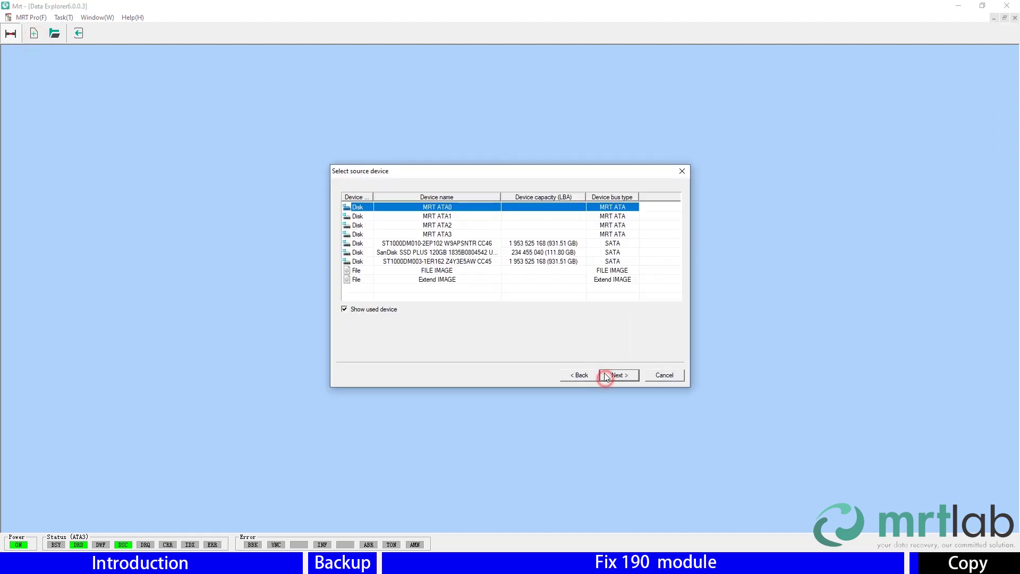
pyautogui.click(437, 233)
pyautogui.click(618, 376)
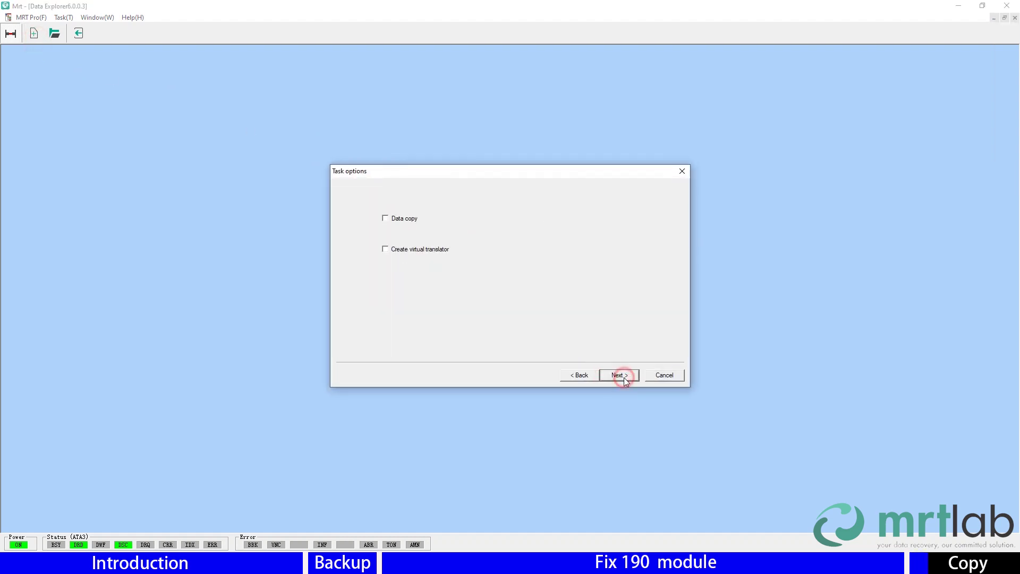
pyautogui.click(620, 375)
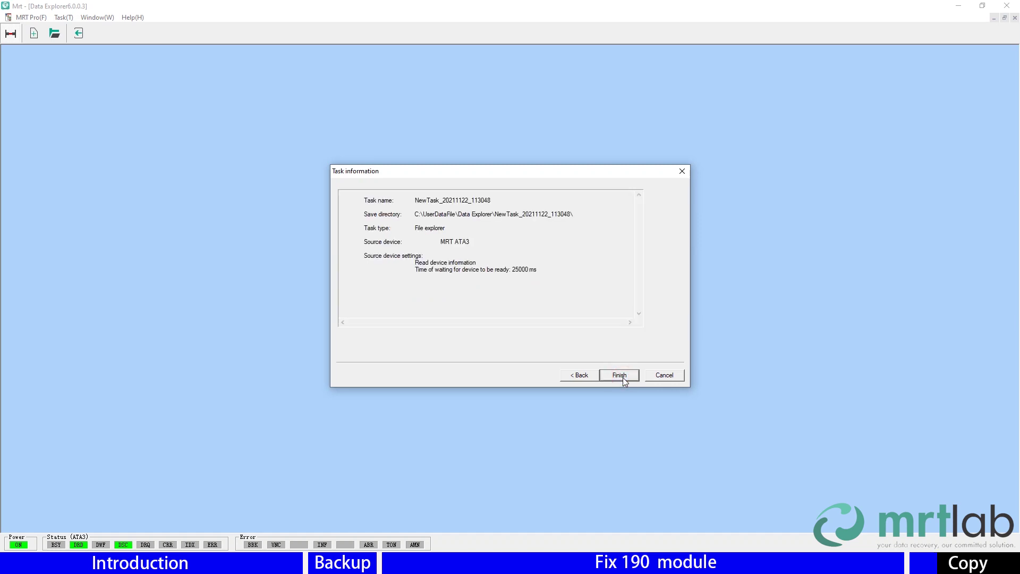
pyautogui.click(621, 376)
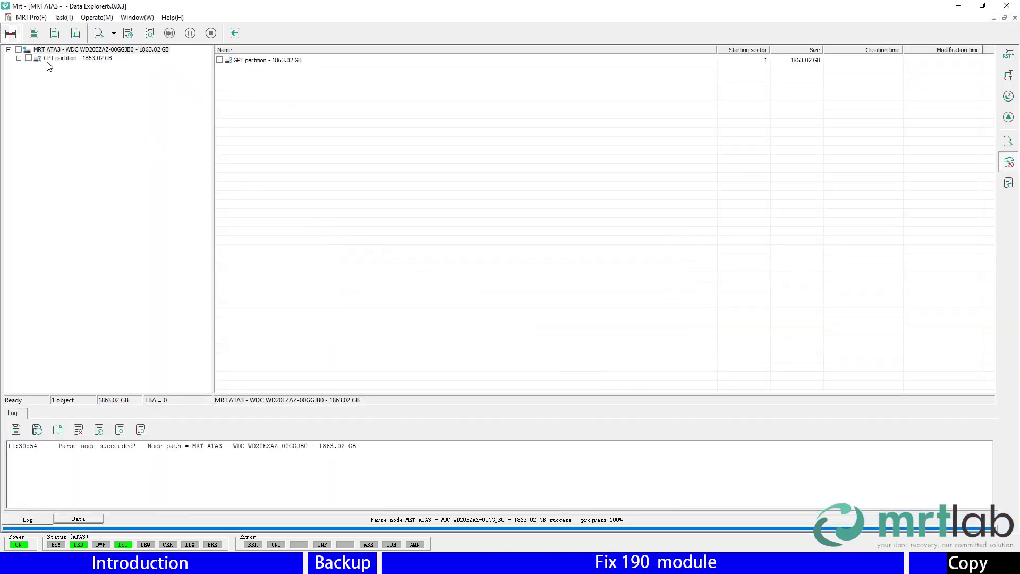
# Expand the GPT partition's 200 MB FAT32 and 1862.79 GB NTFS partitions and open the NTFS Root folder
pyautogui.click(19, 60)
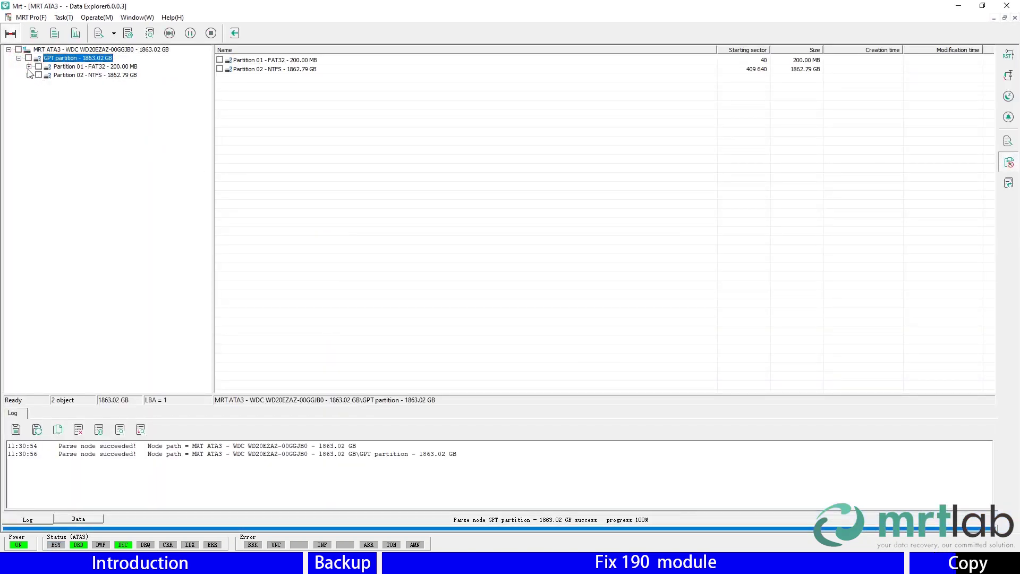
pyautogui.click(29, 67)
pyautogui.click(30, 85)
pyautogui.click(38, 95)
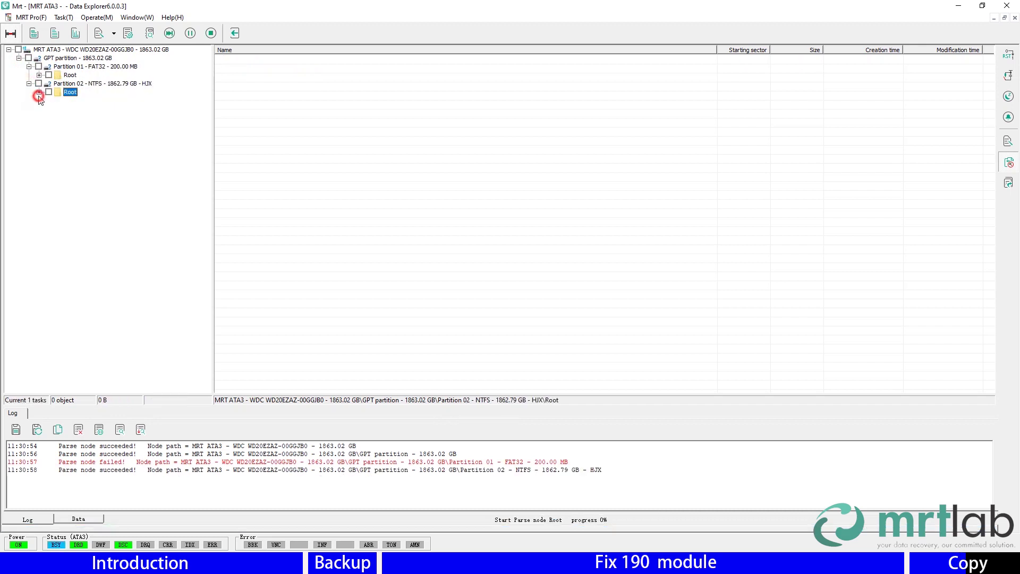